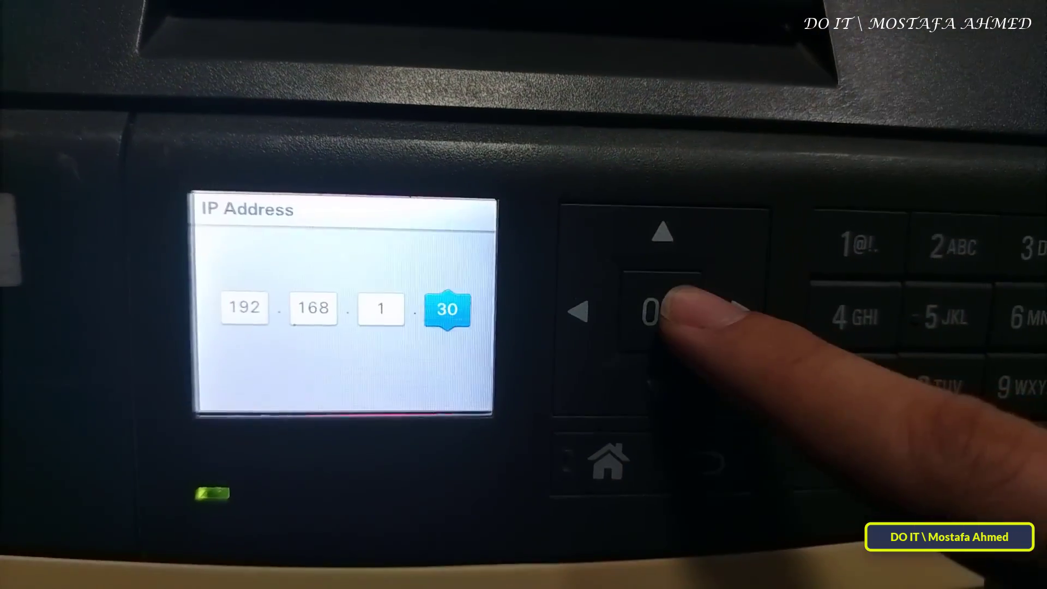
# Confirm 192.168.1.30 as the printer's new IP address
pyautogui.click(669, 304)
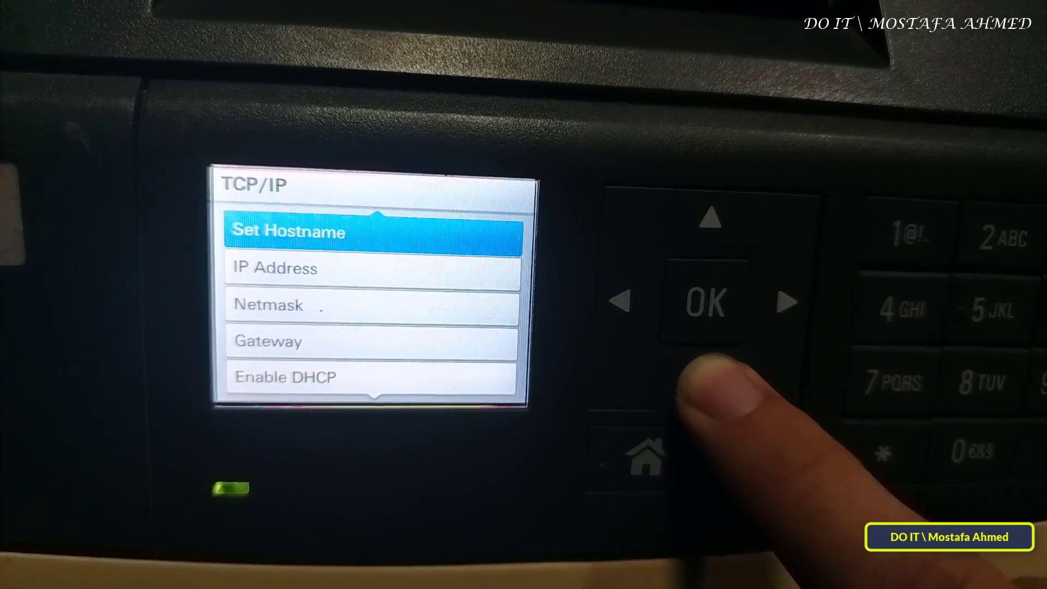
# Accept the 255.255.255.0 netmask, then submit 192.168.1.1 as the gateway
pyautogui.press('Return')
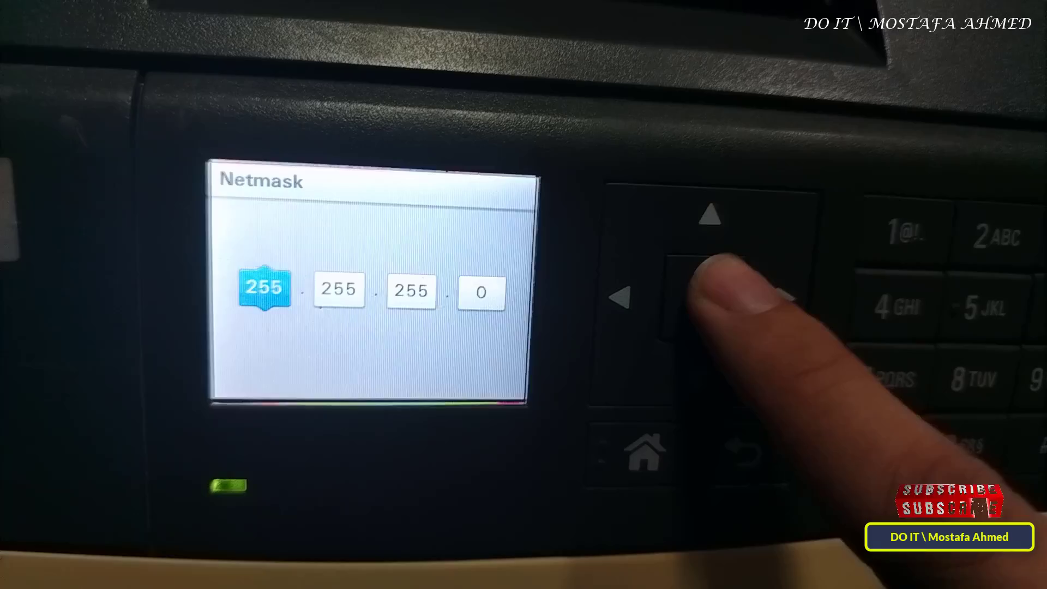
pyautogui.press('Return')
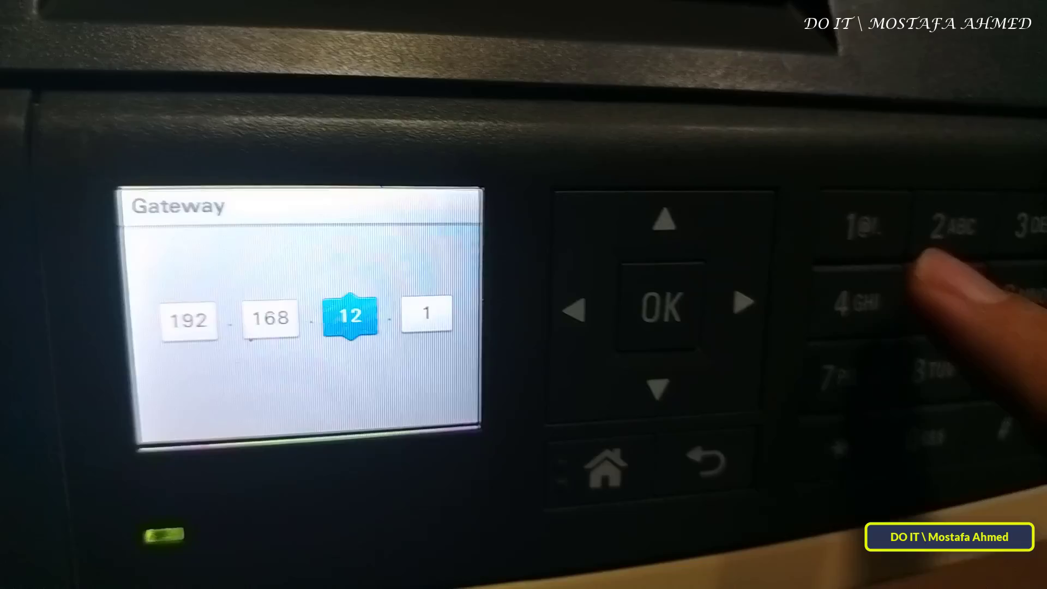
pyautogui.write('1')
pyautogui.press('Right')
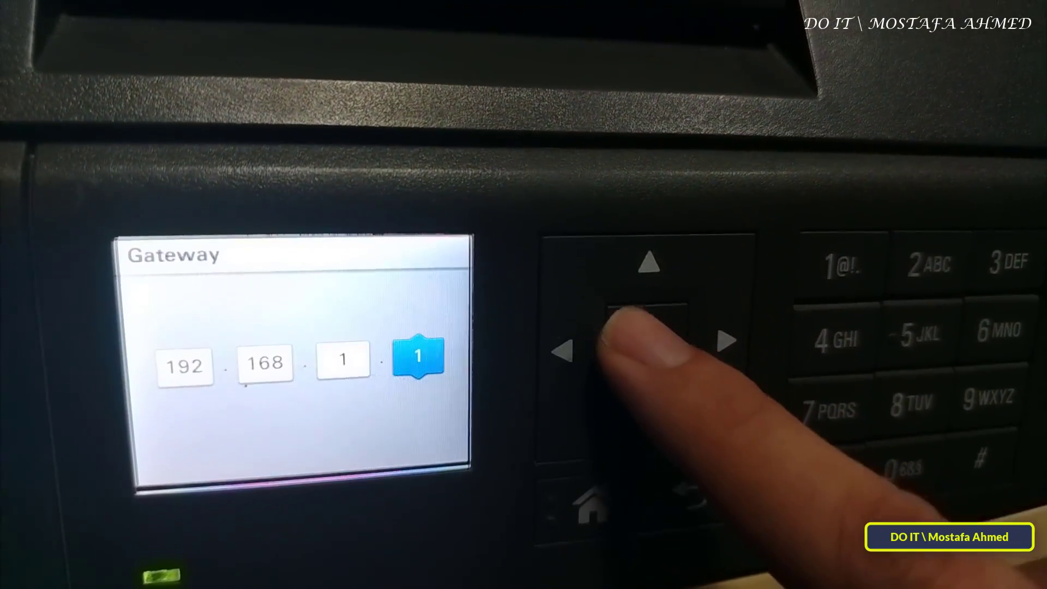
pyautogui.press('Return')
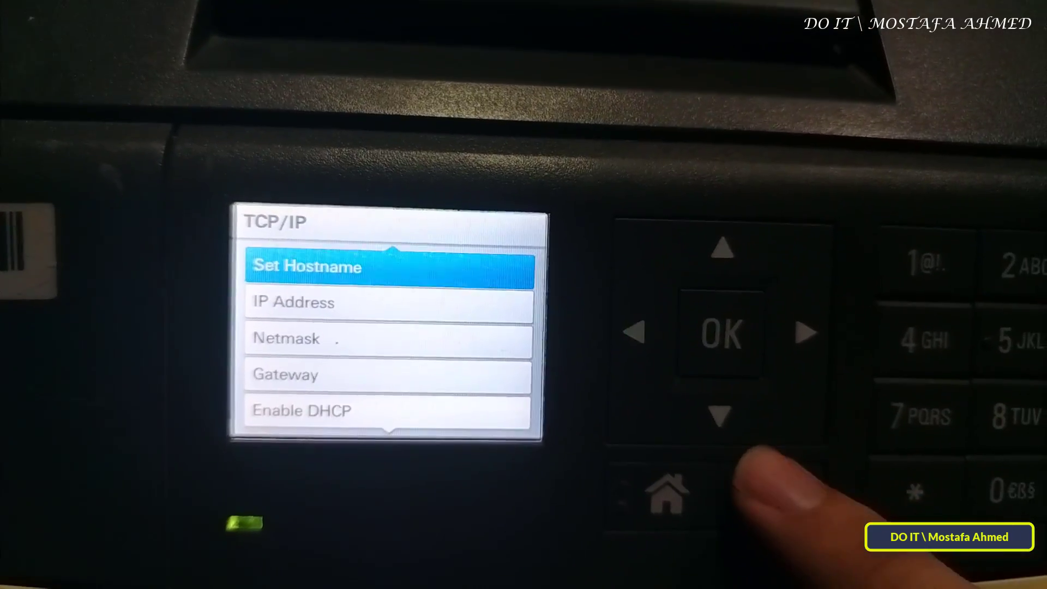
# Back out of TCP/IP and Network/Ports to the printer's home screen
pyautogui.press('Escape')
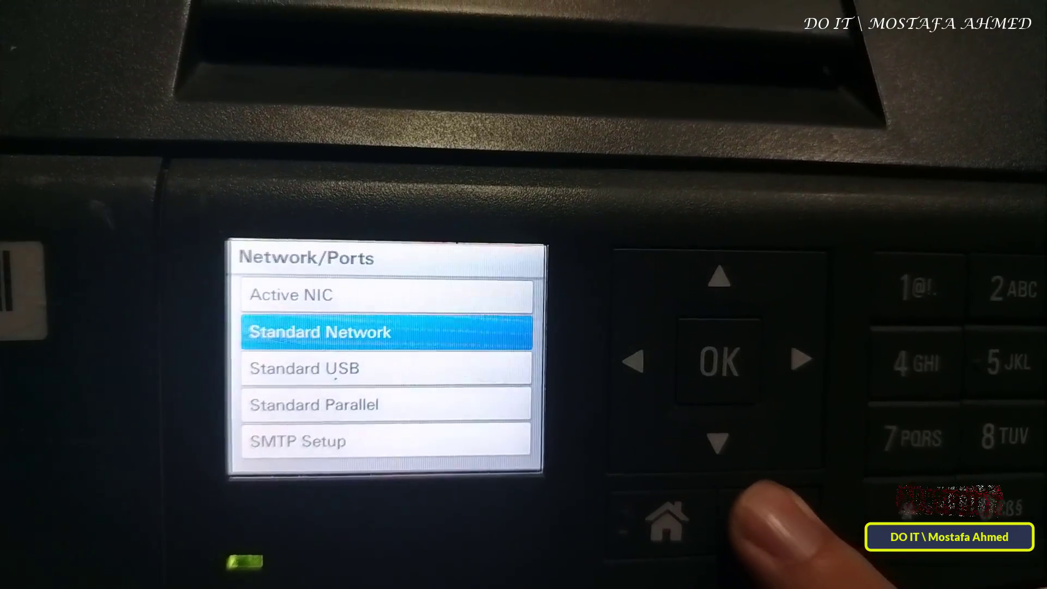
pyautogui.press('Escape')
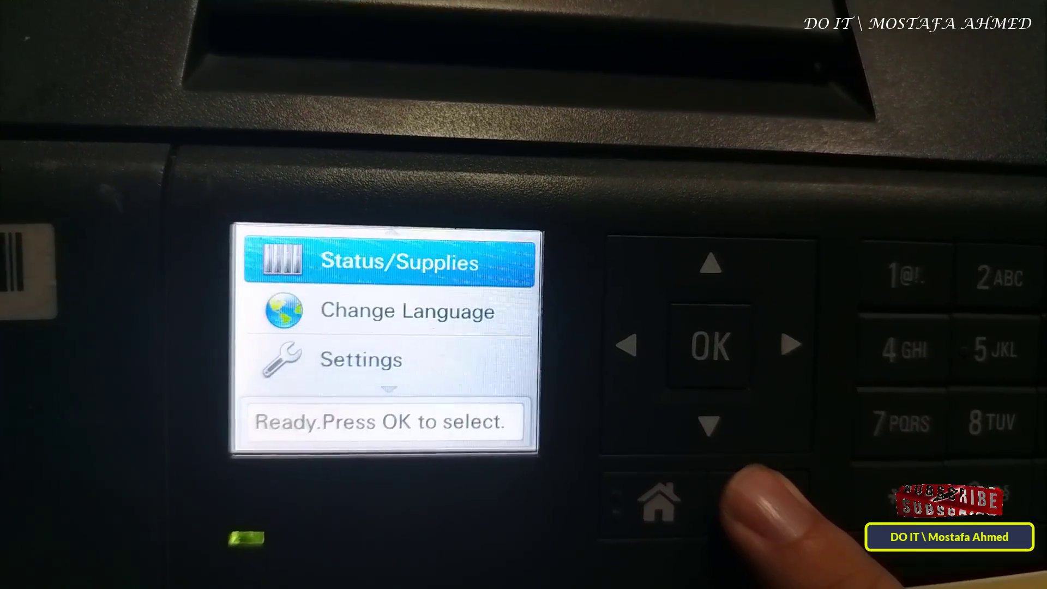